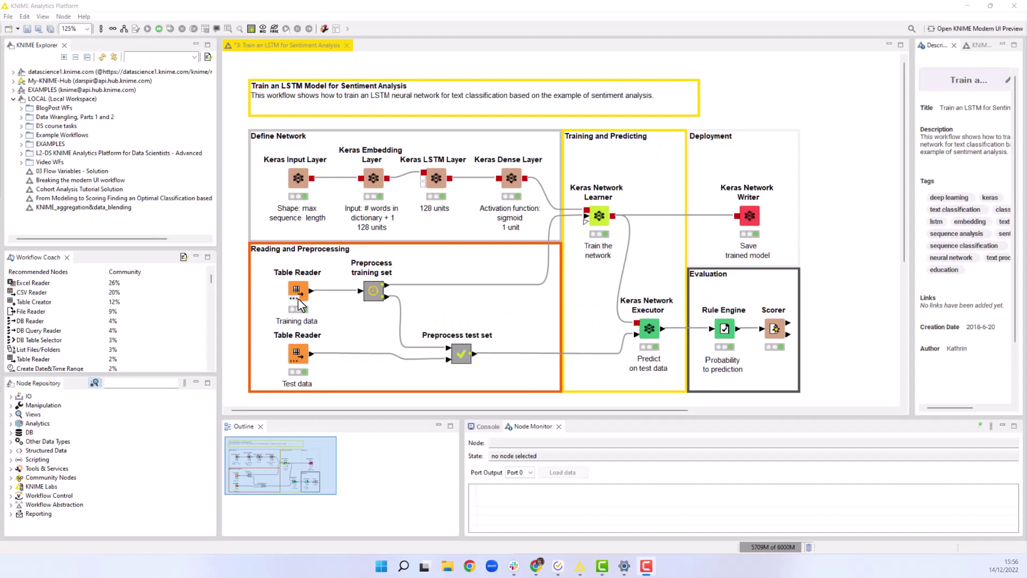
Inspect the training reviews table and the contents of the Preprocess training set metanode
{"action": "right_click", "coordinate": [297, 294]}
{"action": "left_click", "coordinate": [328, 288]}
{"action": "left_click_drag", "start_coordinate": [747, 107], "coordinate": [748, 246]}
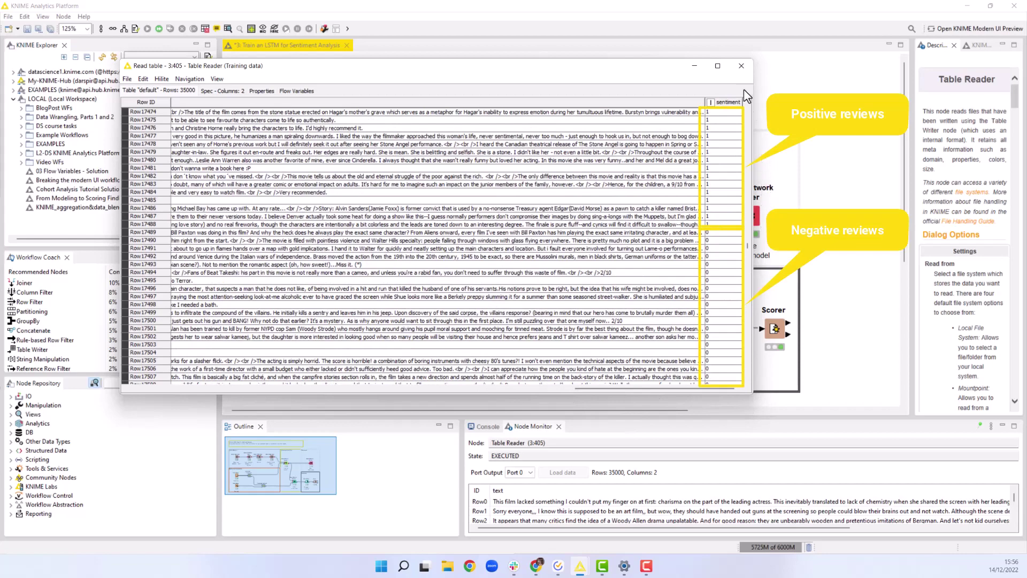
{"action": "left_click", "coordinate": [742, 66]}
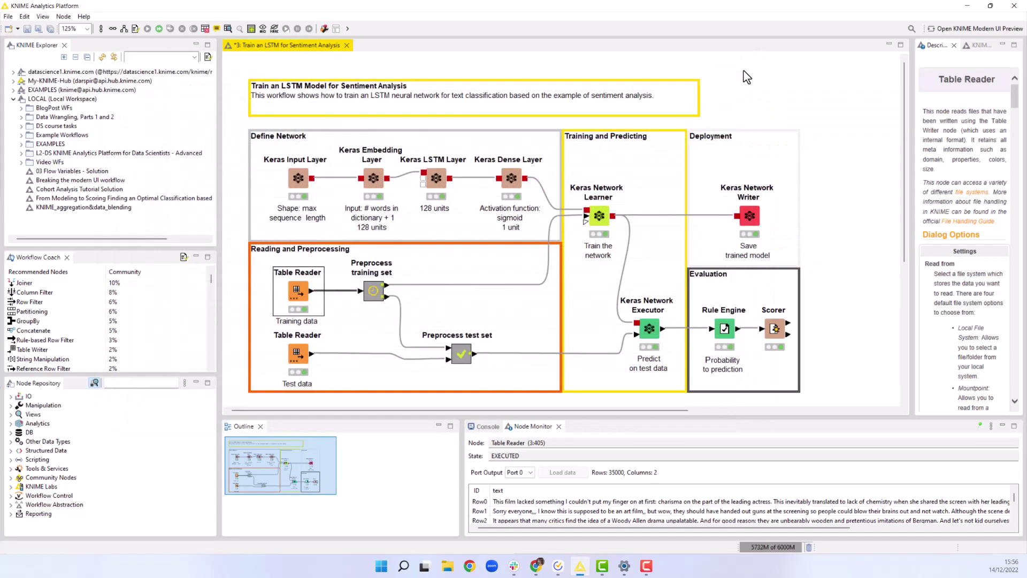
{"action": "left_click", "coordinate": [374, 293]}
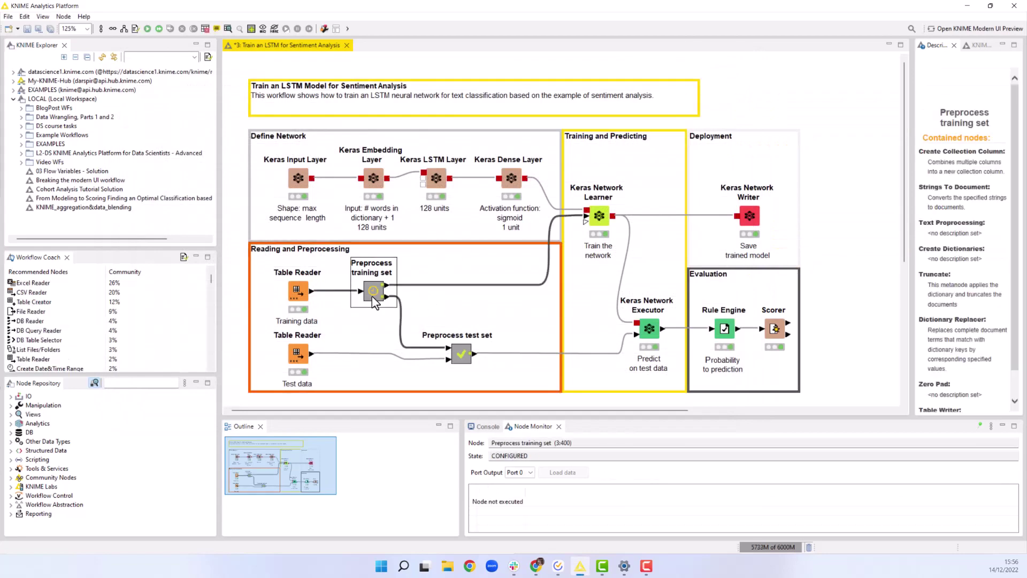
{"action": "double_click", "coordinate": [373, 293]}
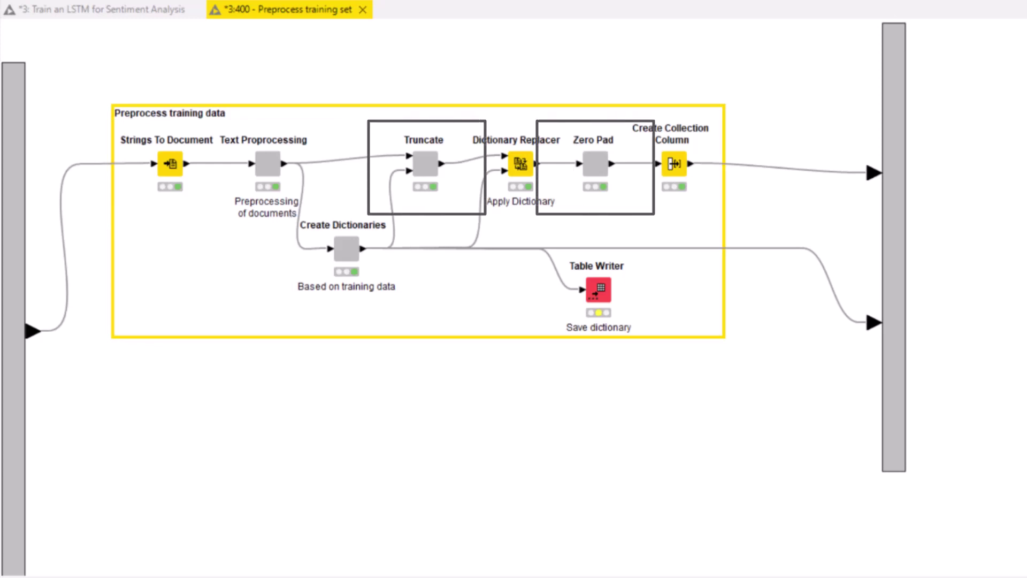
{"action": "key", "text": "ctrl+w"}
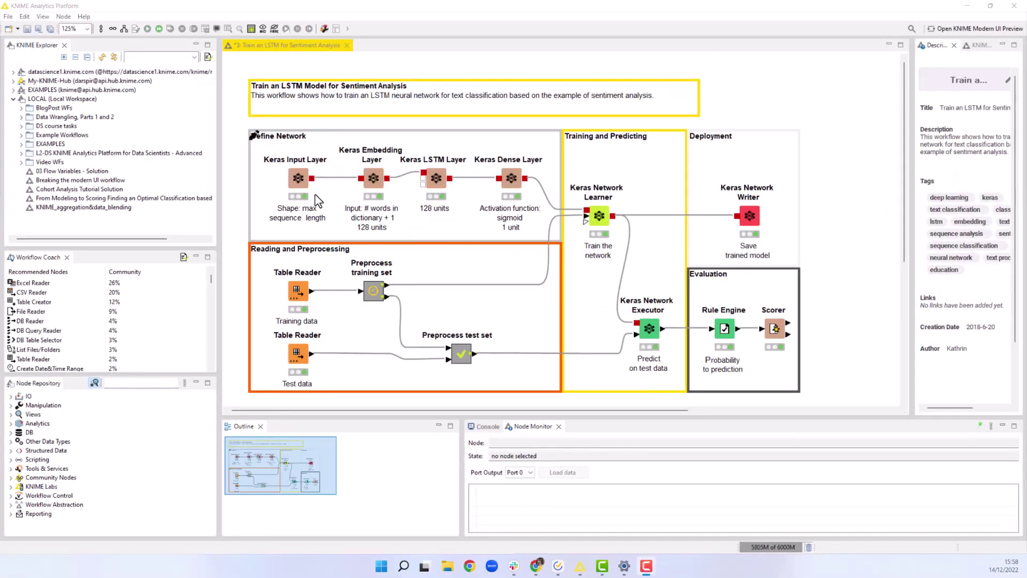
Set the Keras Input Layer to shape 80, Int 32 type and Channel Last data format
{"action": "double_click", "coordinate": [298, 180]}
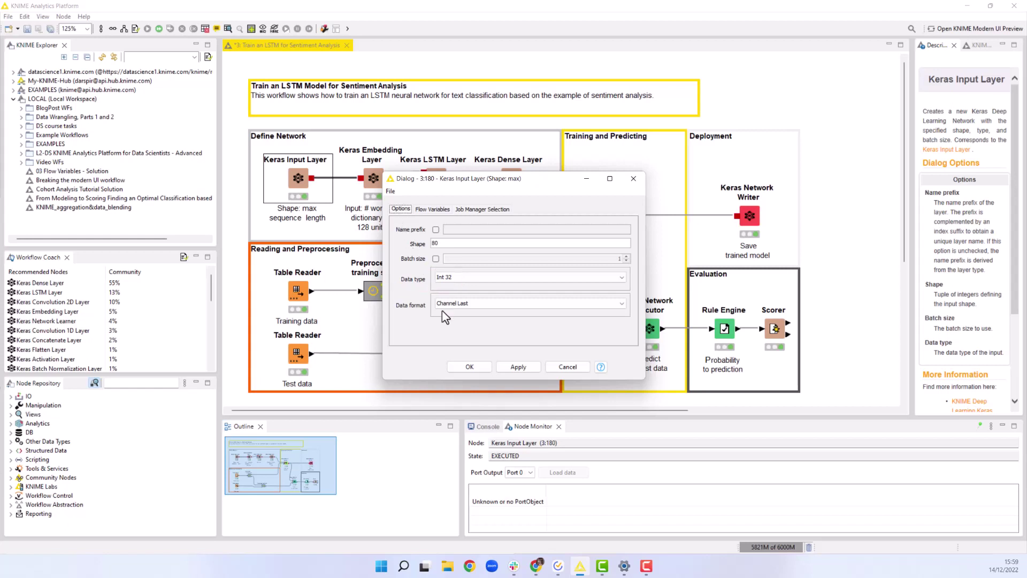
{"action": "left_click", "coordinate": [457, 304]}
{"action": "left_click", "coordinate": [458, 320]}
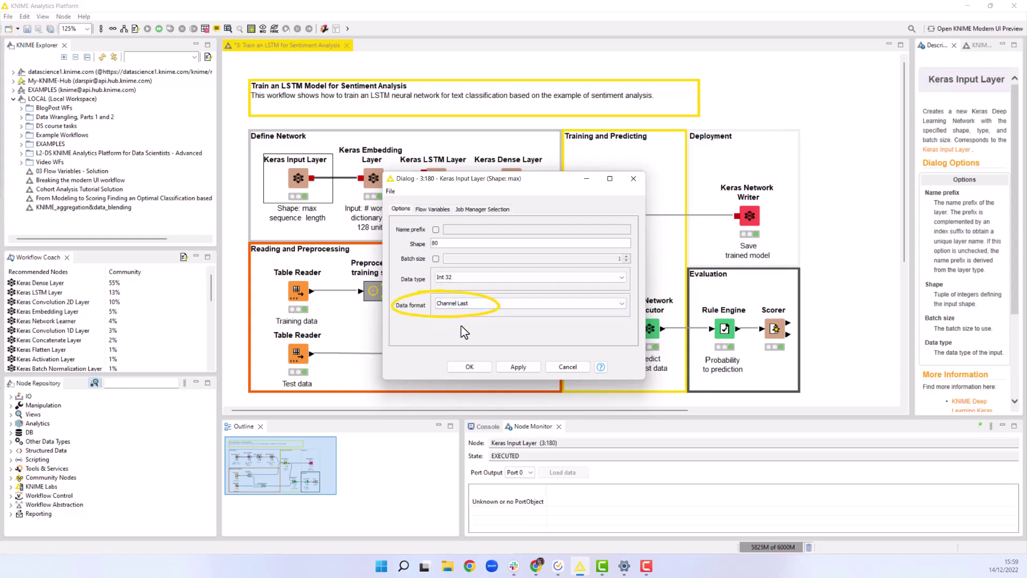
{"action": "left_click", "coordinate": [469, 367]}
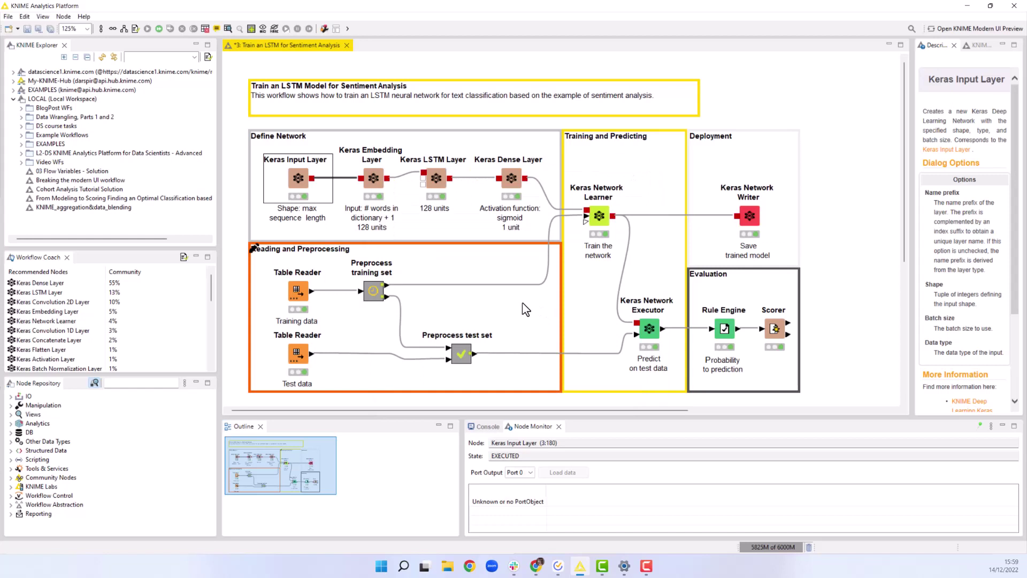
{"action": "left_click", "coordinate": [438, 249]}
Confirm the Keras Embedding Layer with input dimension 20002 and output dimension 128
{"action": "double_click", "coordinate": [377, 181]}
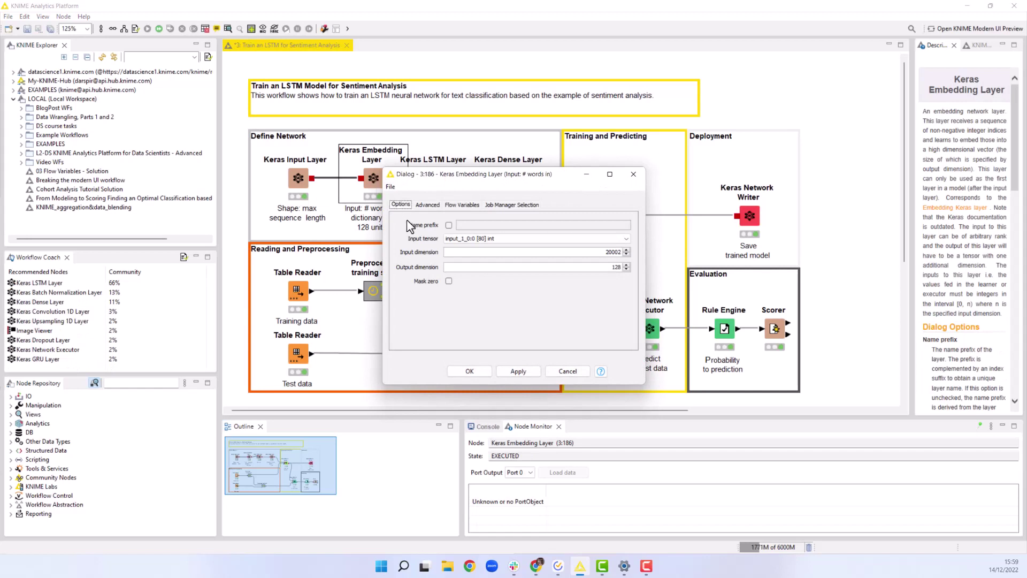
{"action": "left_click", "coordinate": [604, 253]}
{"action": "left_click", "coordinate": [612, 267]}
{"action": "left_click", "coordinate": [469, 370]}
Accept the LSTM layer's 128 units, Tanh/Hard sigmoid activations and 0.2 dropout and recurrent dropout
{"action": "double_click", "coordinate": [441, 177]}
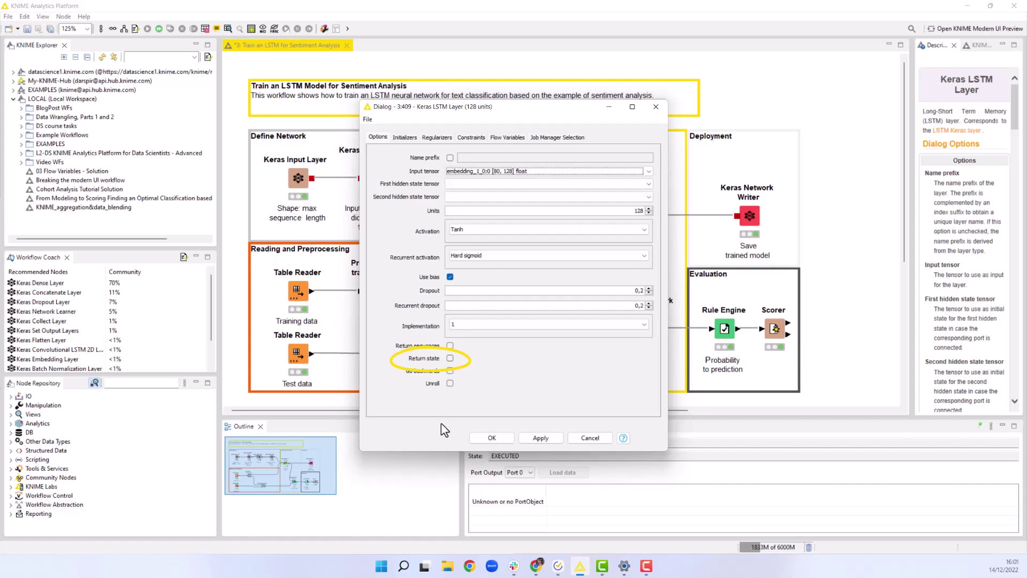
{"action": "left_click", "coordinate": [473, 439]}
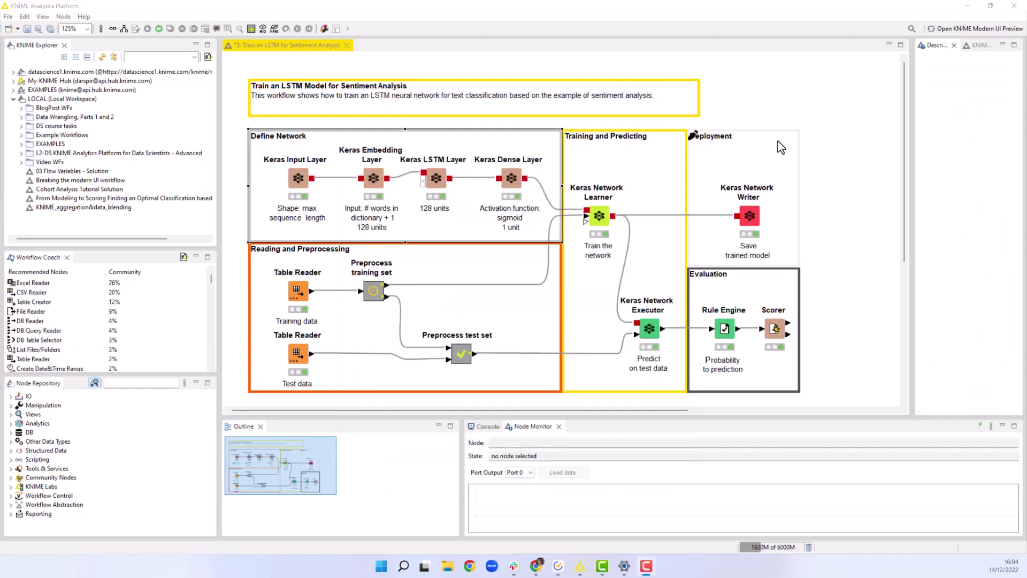
Keep the Keras Dense Layer's Sigmoid activation and 1 unit, and save its settings
{"action": "double_click", "coordinate": [511, 176]}
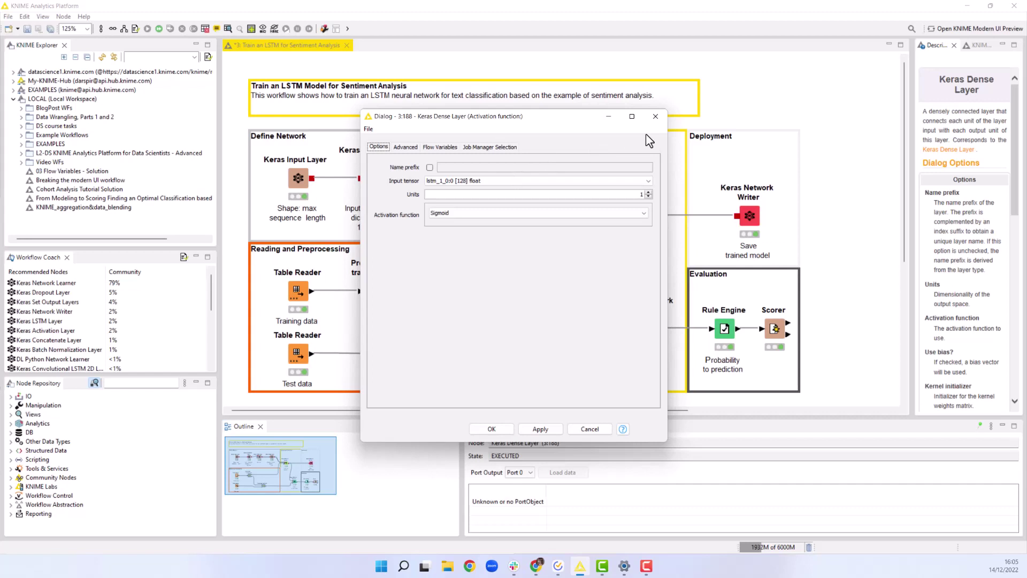
{"action": "left_click", "coordinate": [643, 213]}
{"action": "left_click", "coordinate": [641, 274]}
{"action": "left_click", "coordinate": [629, 214]}
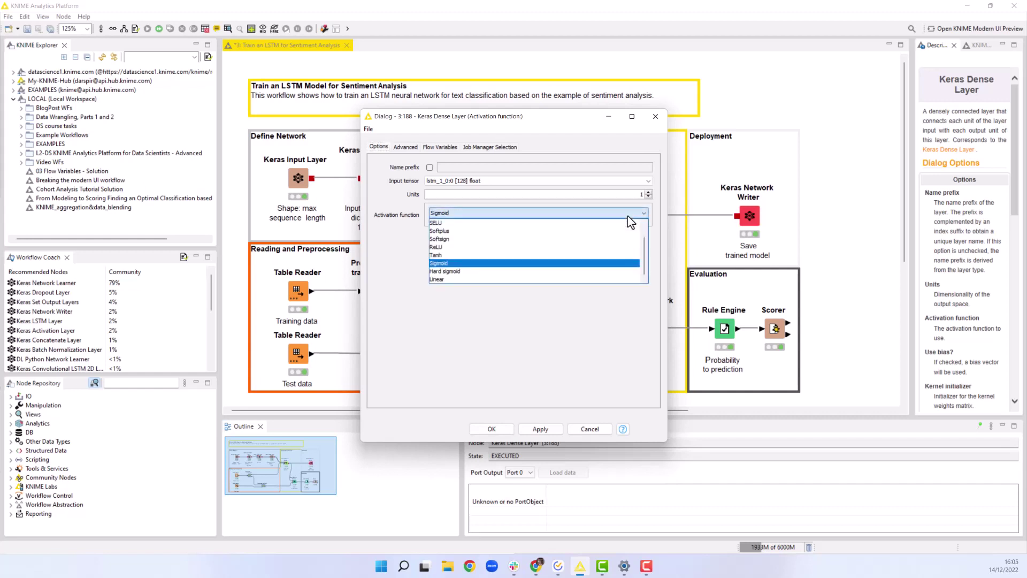
{"action": "key", "text": "Escape"}
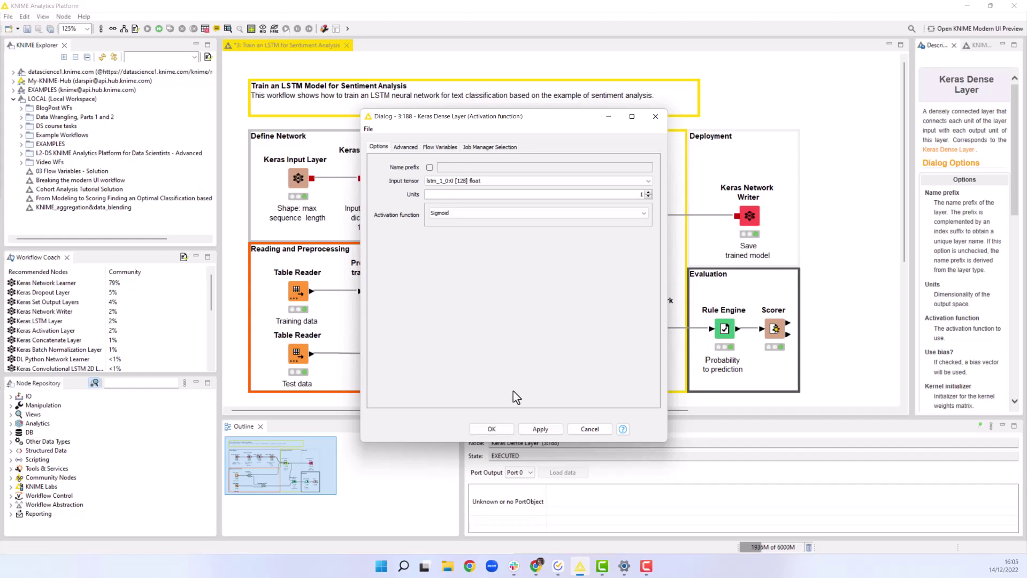
{"action": "left_click", "coordinate": [488, 428]}
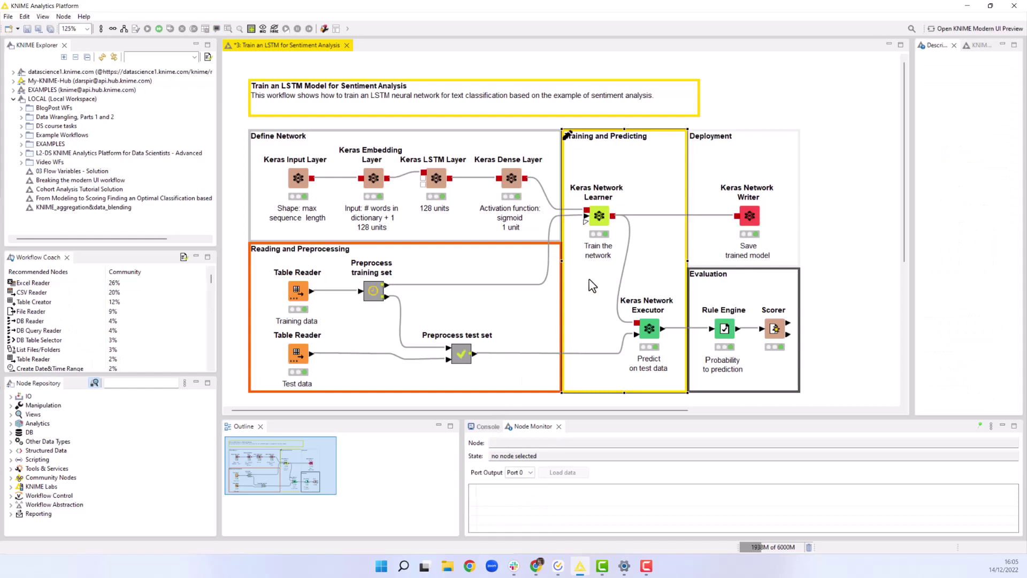
{"action": "left_click", "coordinate": [598, 226]}
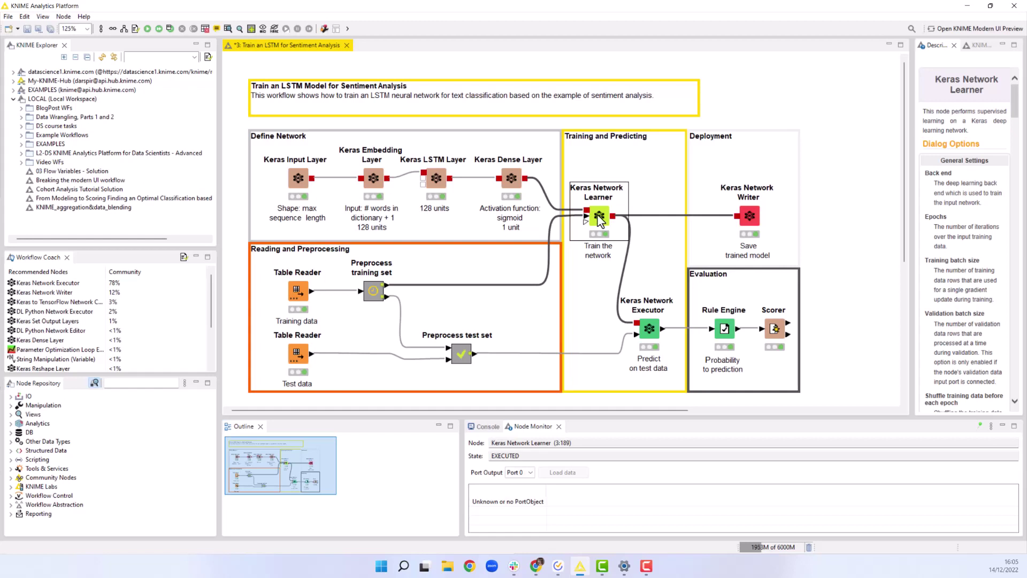
Keep AggregatedValues as the Learner's input, converted From Collection of Number (integer)
{"action": "double_click", "coordinate": [598, 216]}
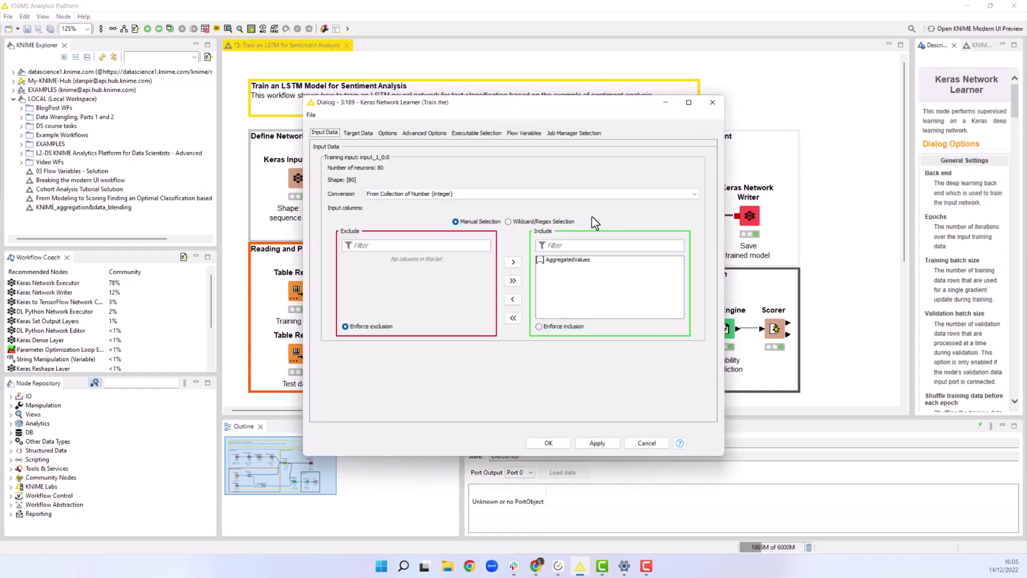
{"action": "left_click", "coordinate": [388, 195]}
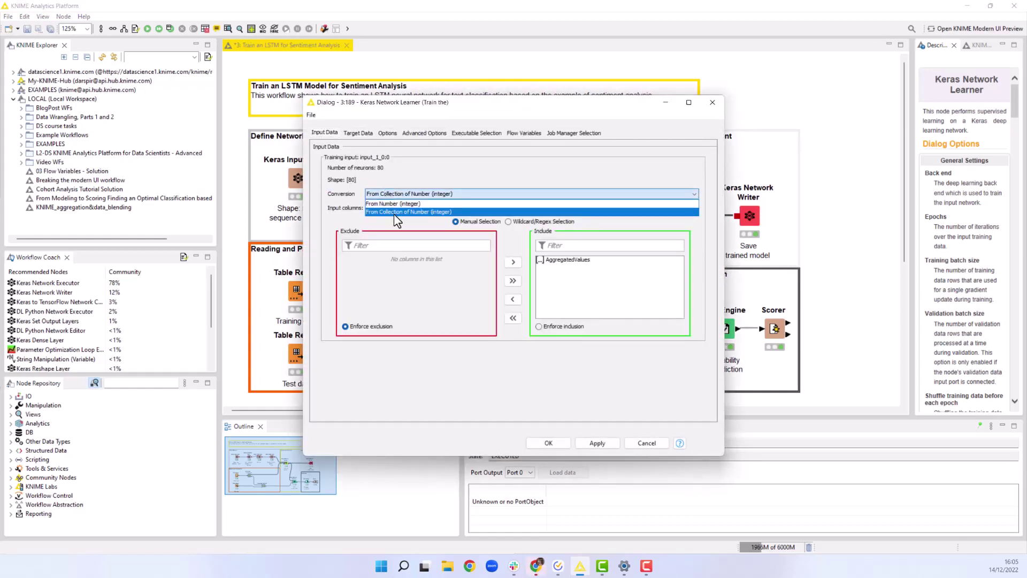
{"action": "left_click", "coordinate": [394, 213]}
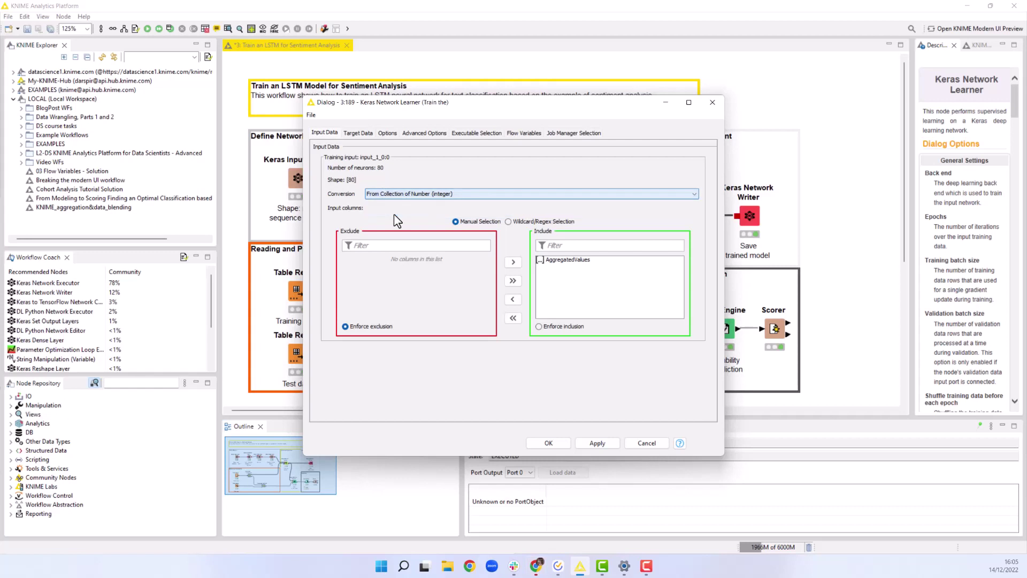
{"action": "left_click", "coordinate": [562, 262]}
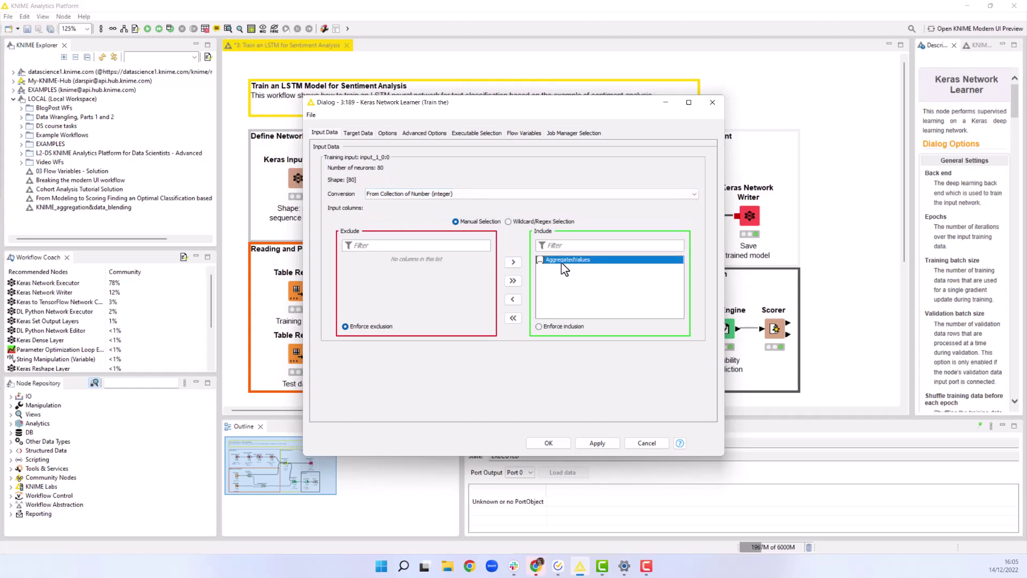
Keep sentiment as the target From Number (integer) with Binary cross entropy loss
{"action": "left_click", "coordinate": [358, 133]}
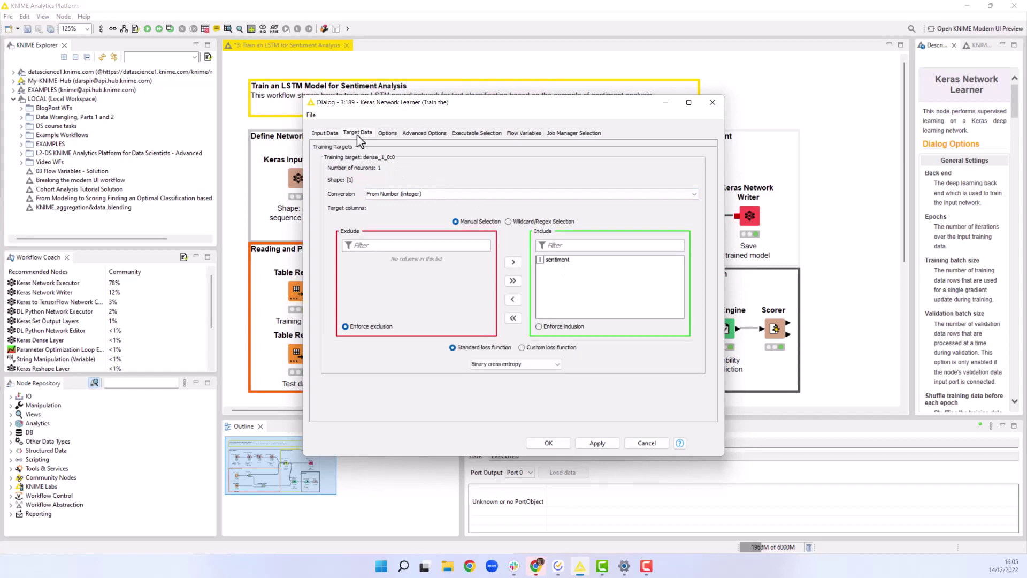
{"action": "left_click", "coordinate": [388, 194]}
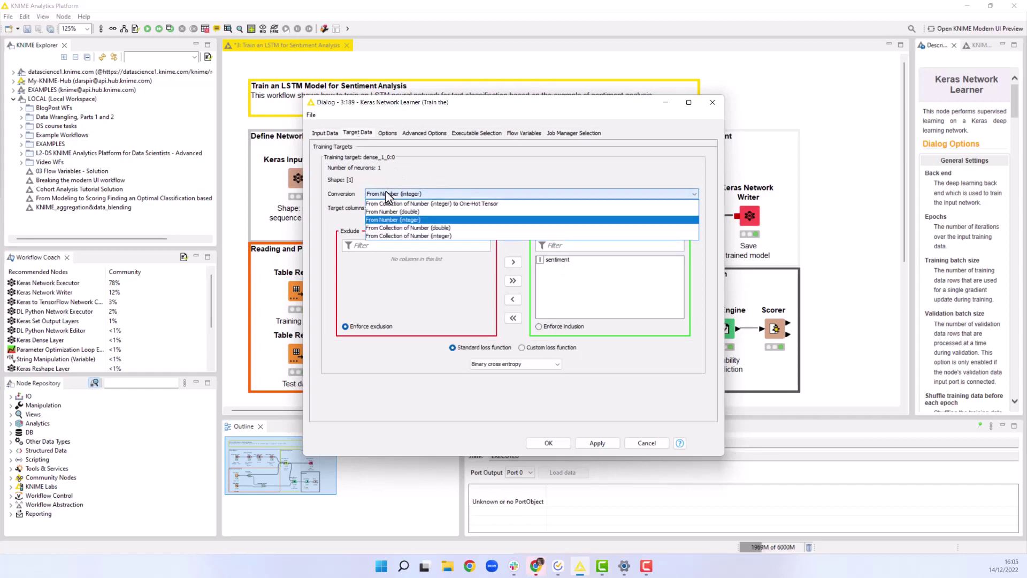
{"action": "left_click", "coordinate": [396, 223]}
{"action": "left_click", "coordinate": [568, 261]}
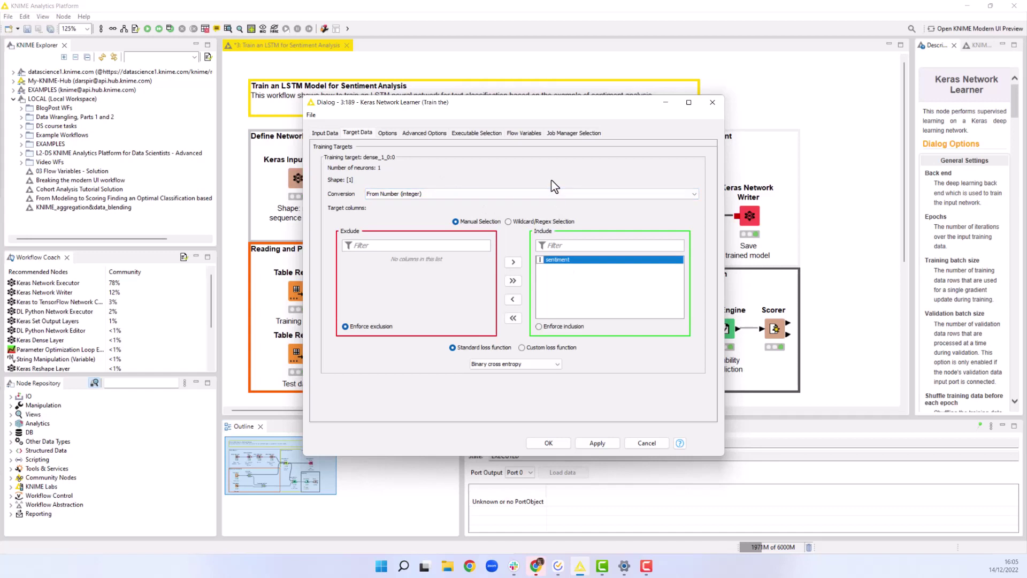
{"action": "left_click", "coordinate": [483, 363]}
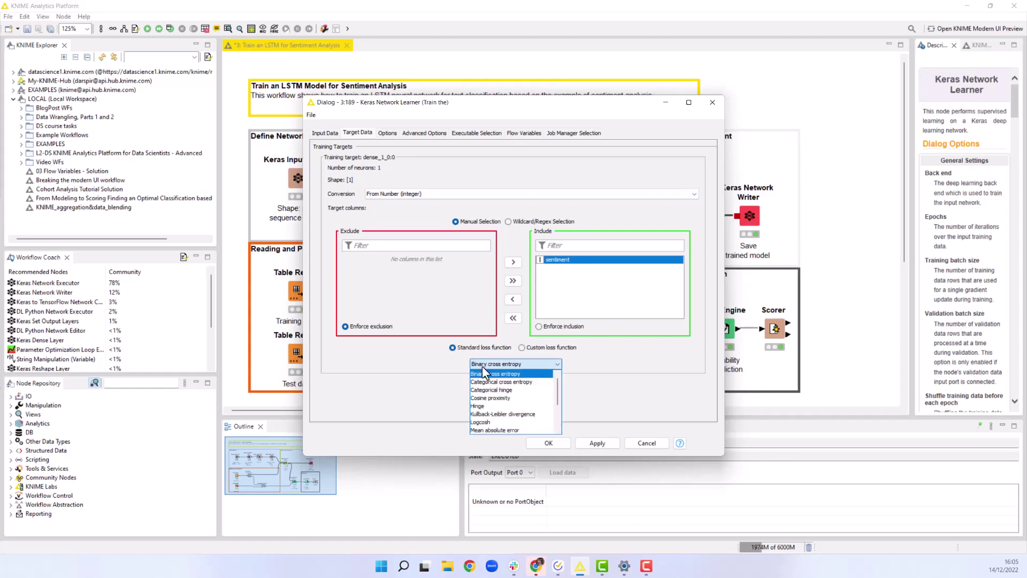
{"action": "left_click", "coordinate": [486, 377]}
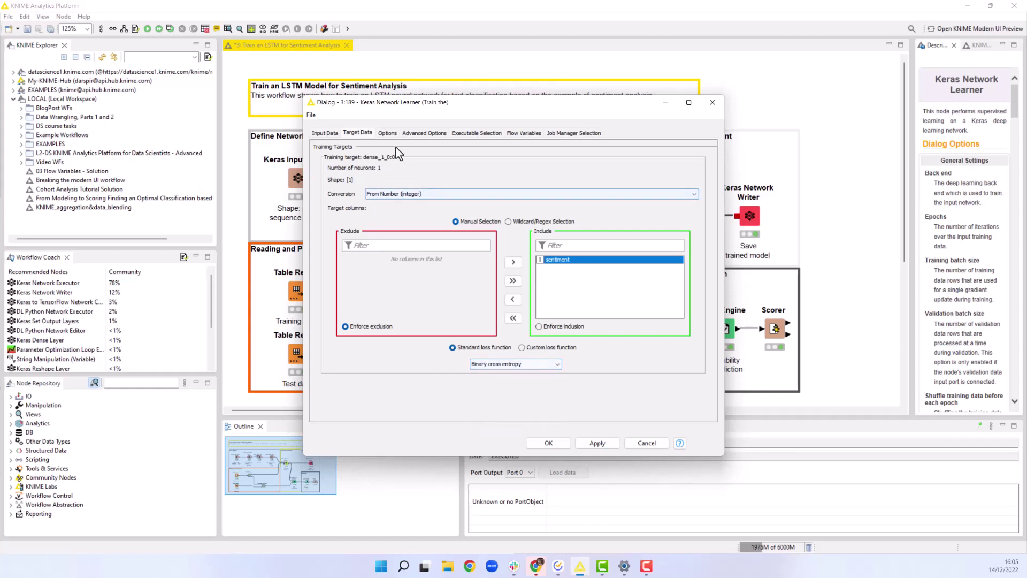
Review the Learner's 30 epochs, batch size 100 and Adam optimizer, then close its dialog
{"action": "left_click", "coordinate": [388, 134]}
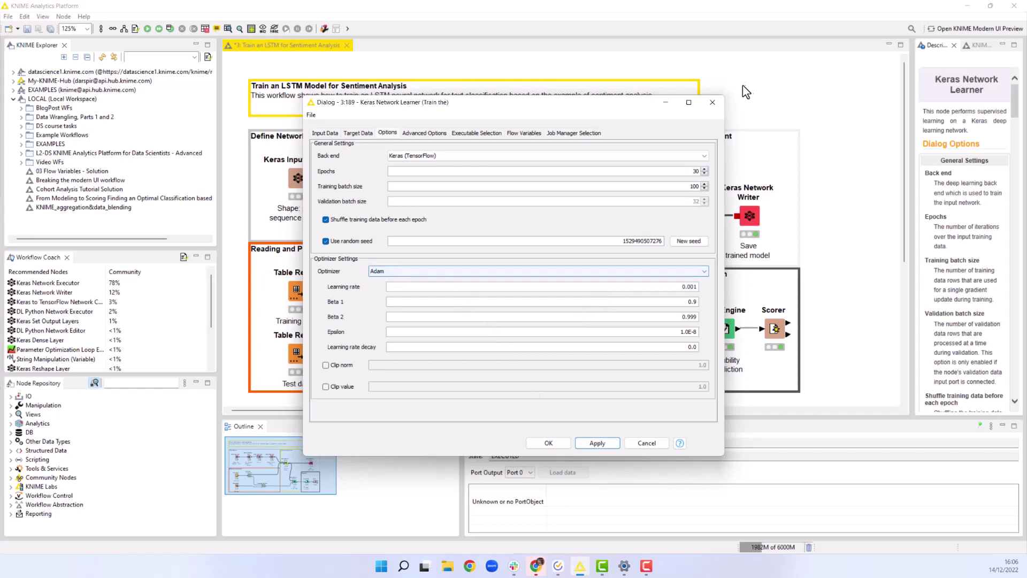
{"action": "left_click", "coordinate": [712, 103]}
{"action": "left_click", "coordinate": [662, 262]}
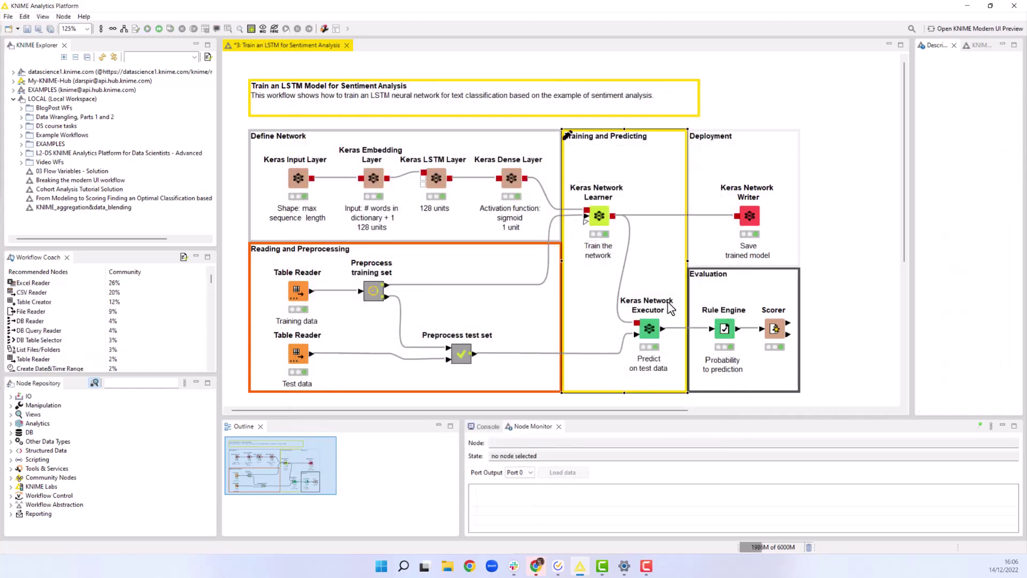
{"action": "left_click", "coordinate": [650, 333]}
Add dense_1/Sigmoid:0 as the Keras Network Executor's output, converted To Number (double)
{"action": "double_click", "coordinate": [650, 331]}
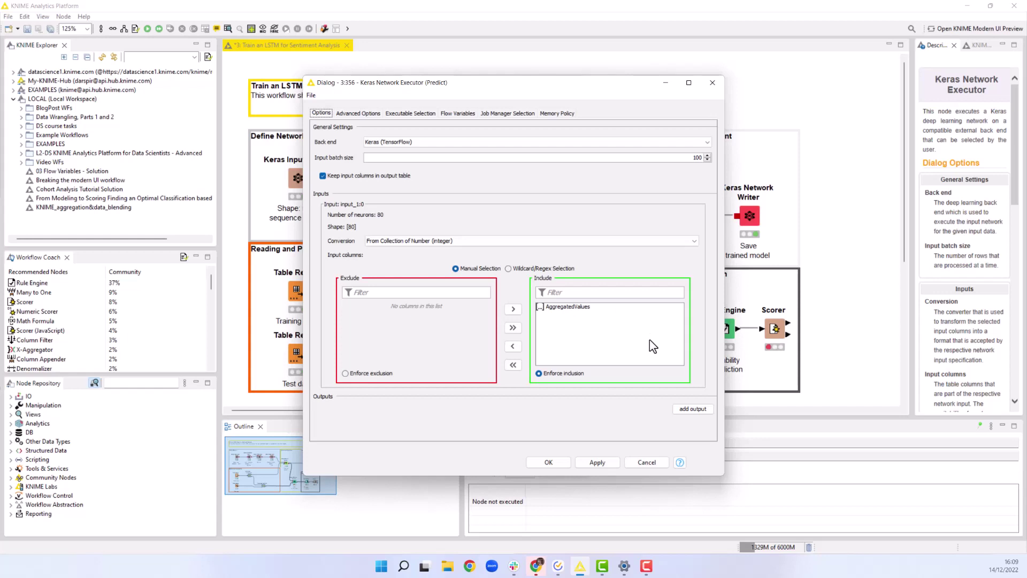
{"action": "left_click", "coordinate": [693, 409]}
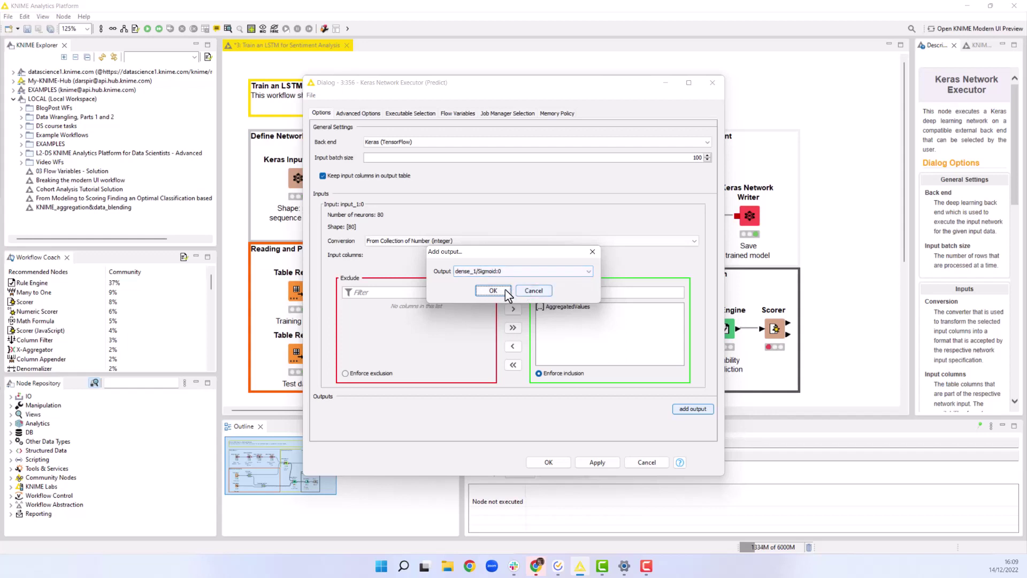
{"action": "left_click", "coordinate": [497, 272]}
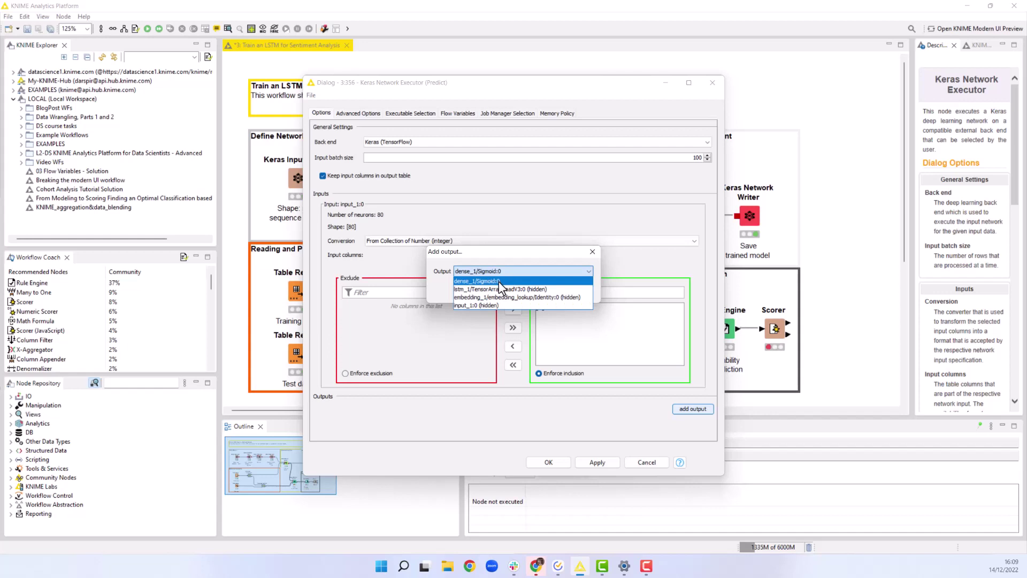
{"action": "left_click", "coordinate": [500, 281]}
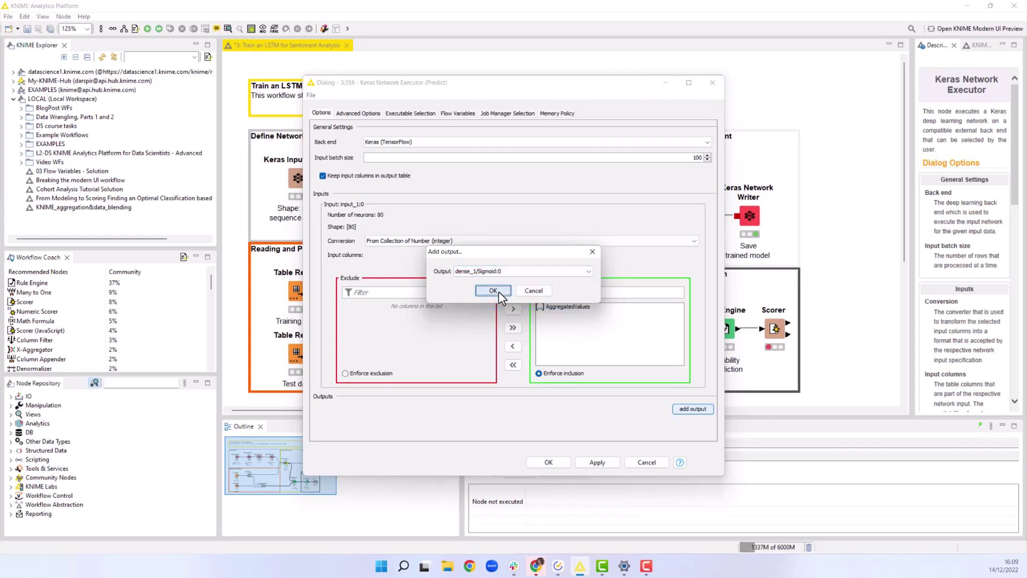
{"action": "left_click", "coordinate": [498, 291]}
{"action": "scroll", "coordinate": [514, 398], "scroll_direction": "down", "scroll_amount": 2}
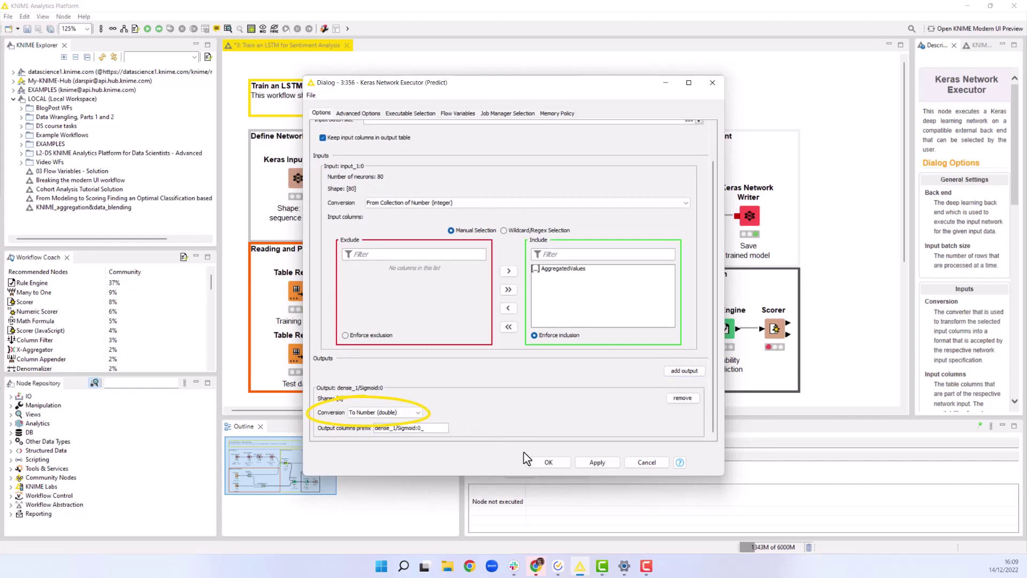
{"action": "left_click", "coordinate": [545, 462]}
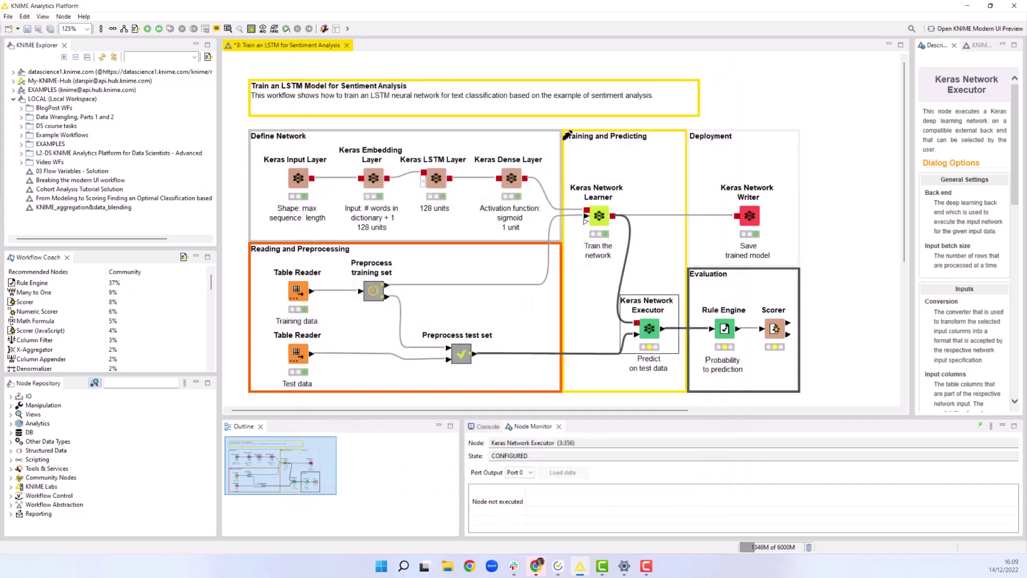